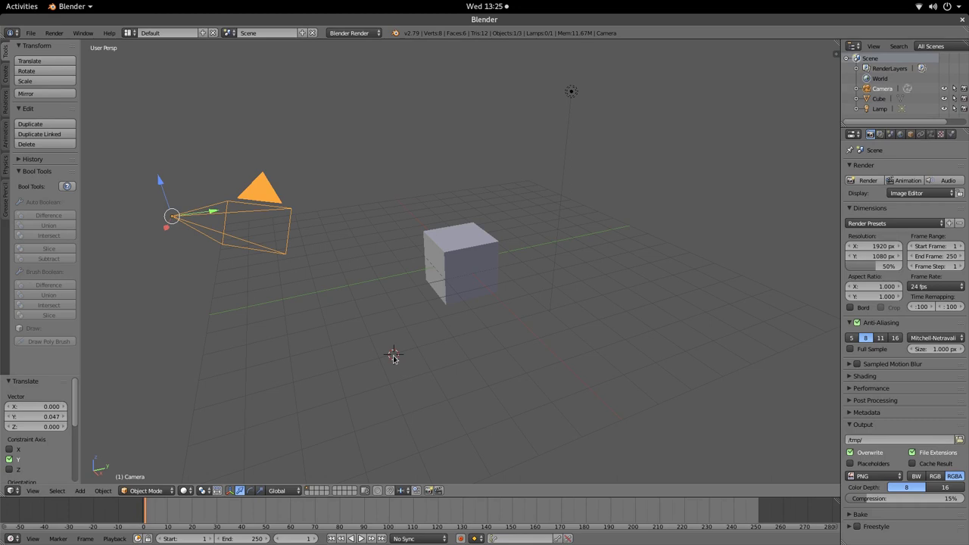
# Step: Select the camera, shift it 0.183 units along X, and orbit around the scene
pyautogui.rightClick(450, 281)
pyautogui.rightClick(237, 233)
pyautogui.rightClick(449, 253)
pyautogui.rightClick(195, 227)
pyautogui.moveTo(166, 230); pyautogui.dragTo(177, 261)
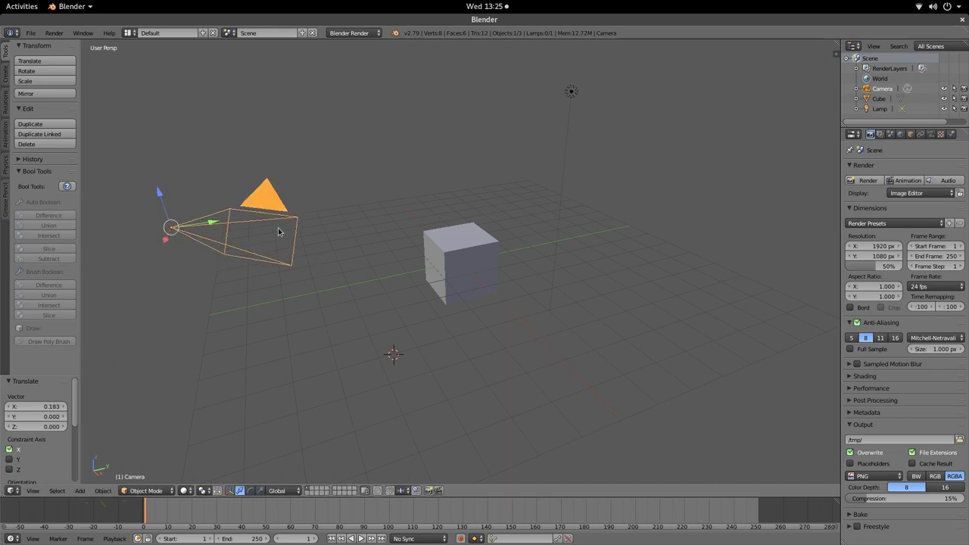
pyautogui.moveTo(278, 230); pyautogui.dragTo(236, 266, button='middle')
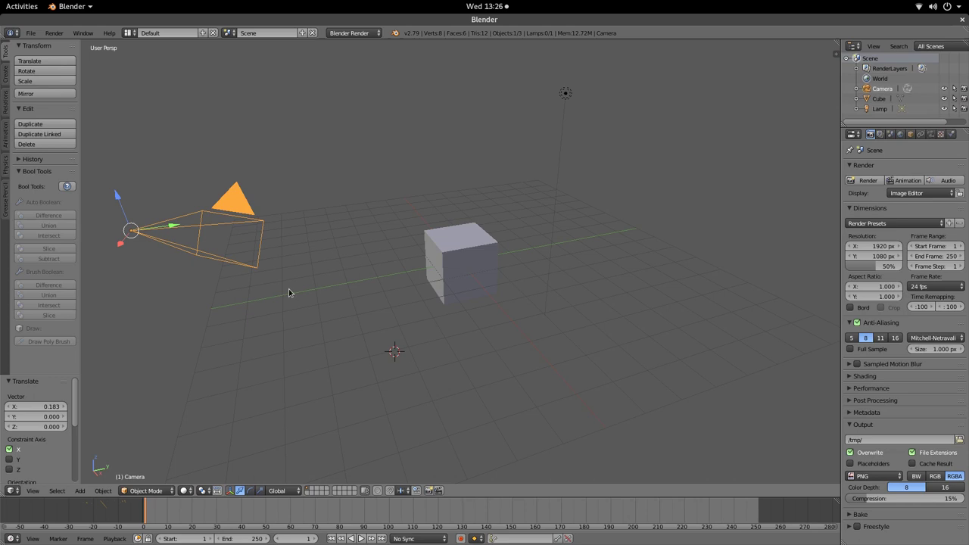
# Step: Look through the active camera via the View menu, framing the cube in the 1920×1080 area
pyautogui.click(32, 492)
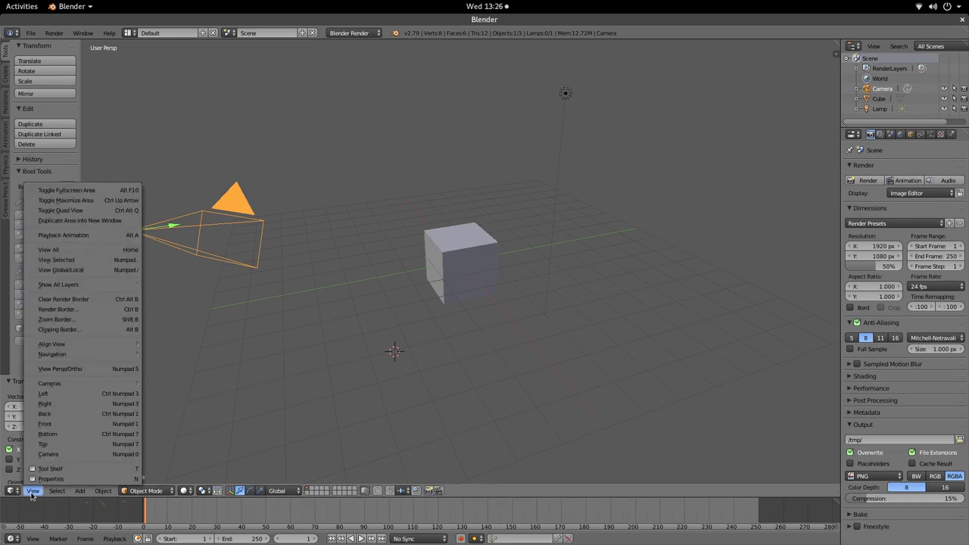
pyautogui.moveTo(73, 355)
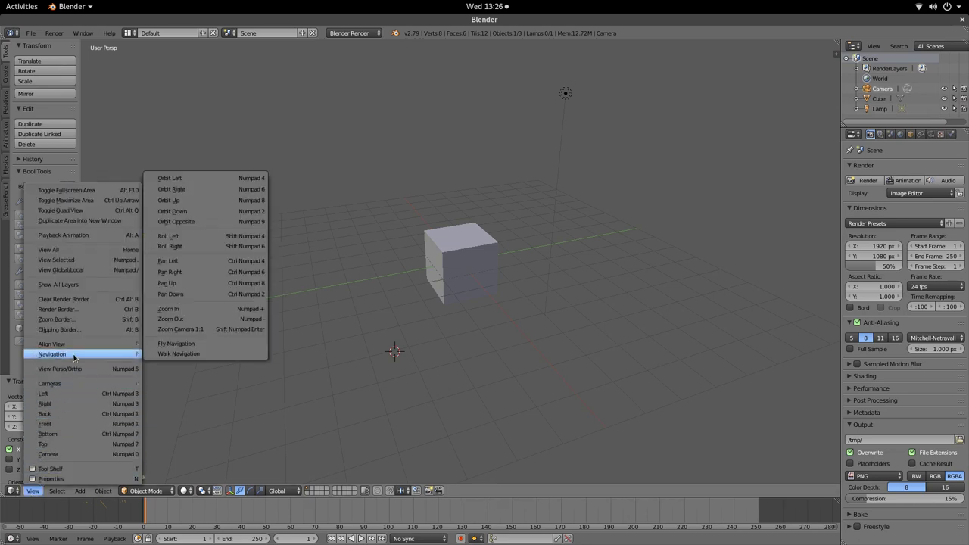
pyautogui.moveTo(72, 387)
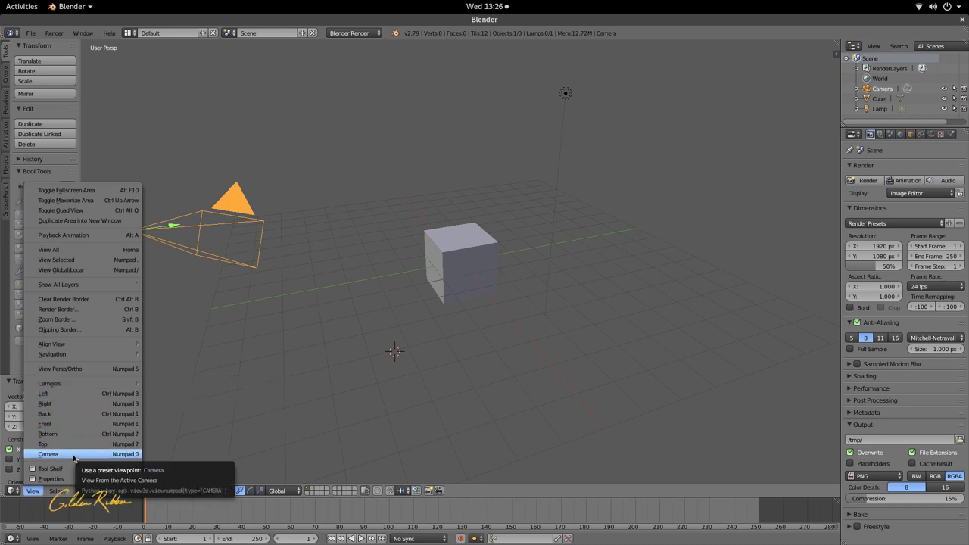
pyautogui.click(74, 455)
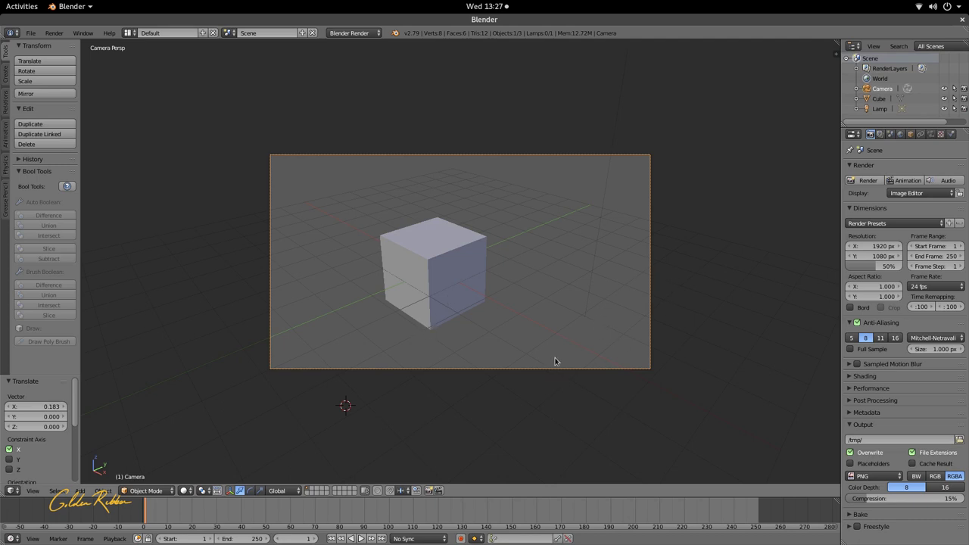
# Step: Move the camera -0.611 units along Y, cancelling a trial vertical move
pyautogui.rightClick(455, 257)
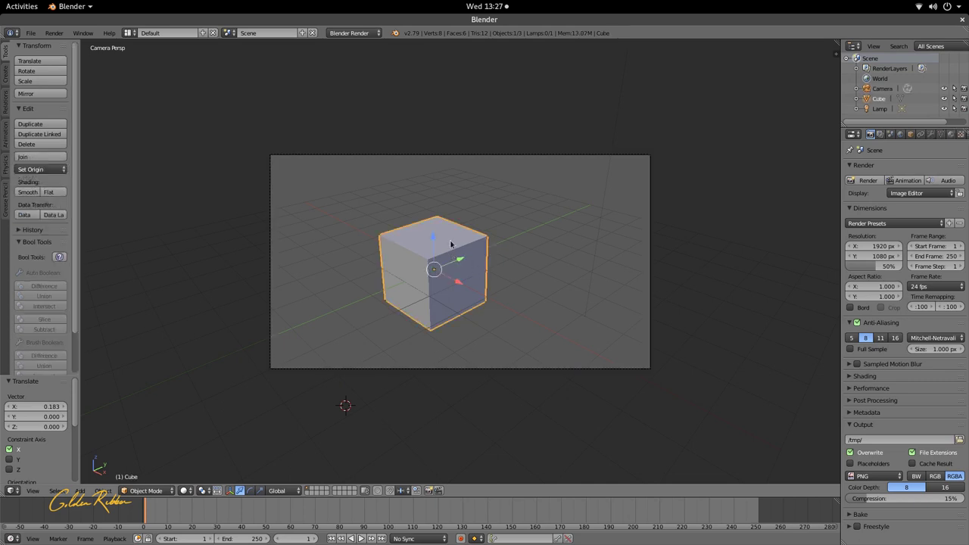
pyautogui.rightClick(512, 368)
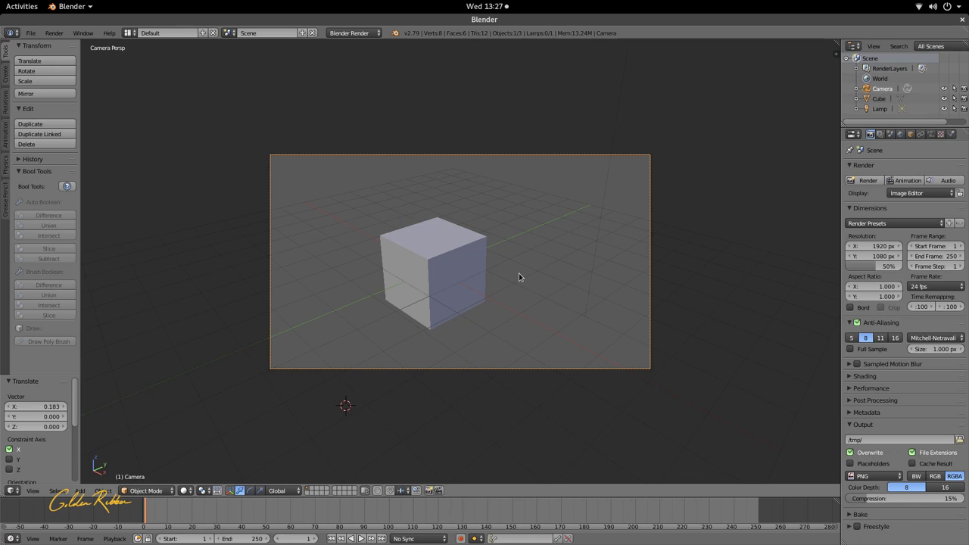
pyautogui.press('g')
pyautogui.press('x')
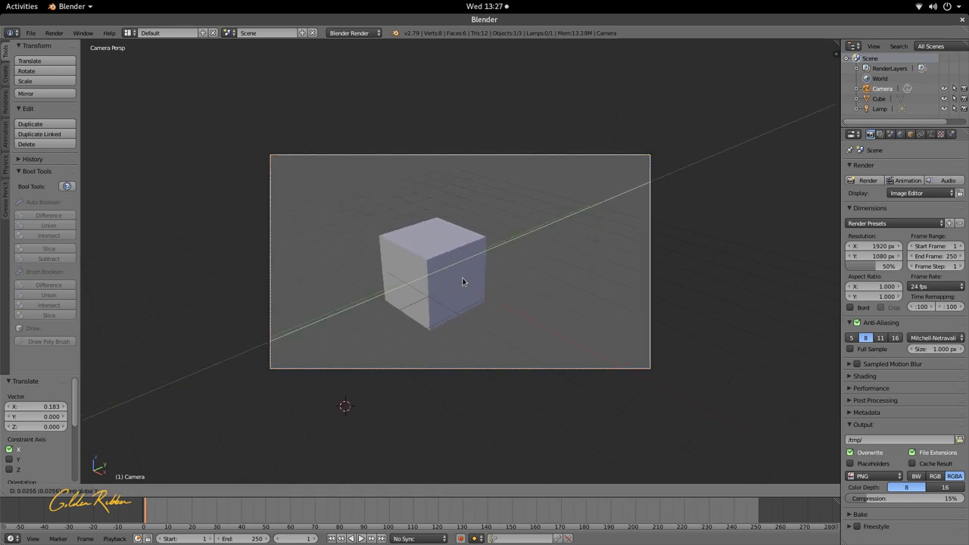
pyautogui.press('y')
pyautogui.click(427, 304)
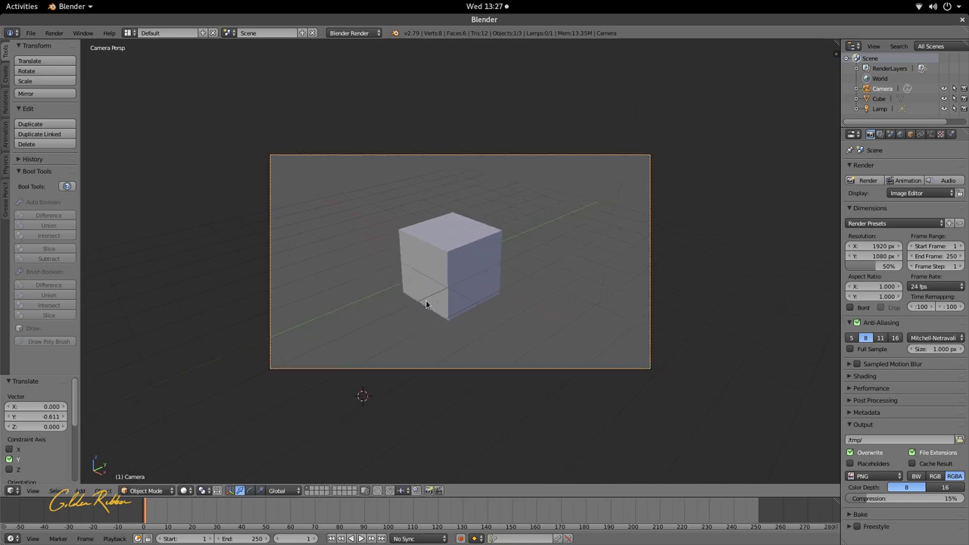
pyautogui.press('g')
pyautogui.press('z')
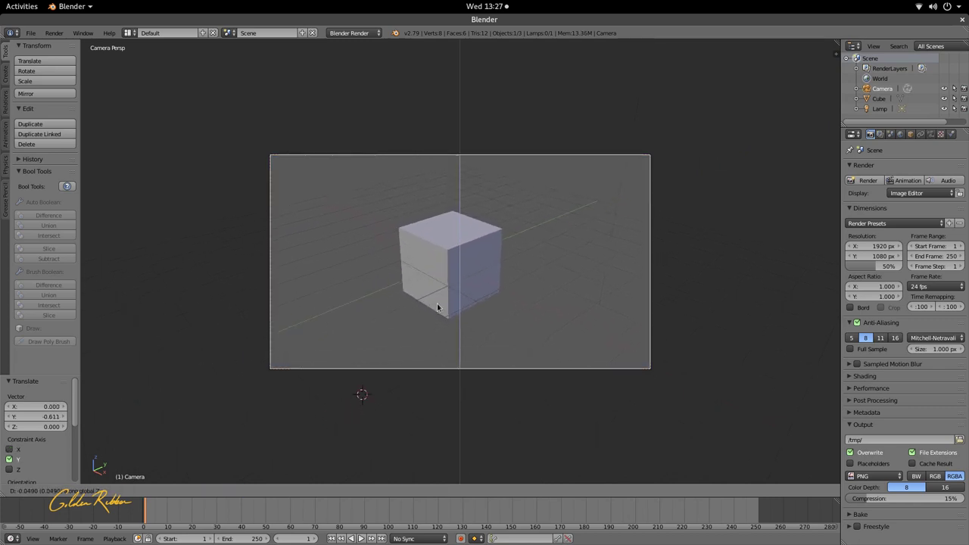
pyautogui.rightClick(435, 308)
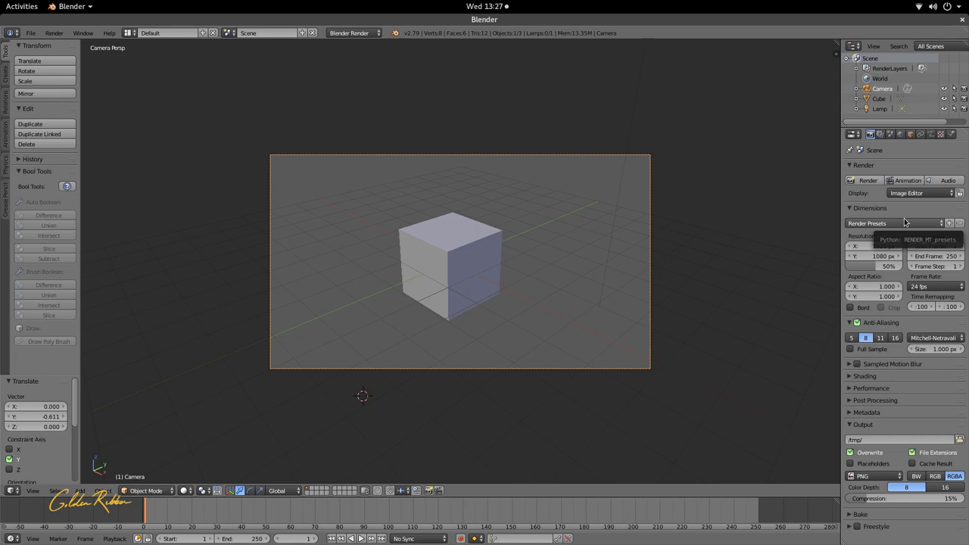
# Step: Show the camera's Perspective 35 mm lens settings, nudge Shift X, and orbit out of camera view
pyautogui.click(930, 134)
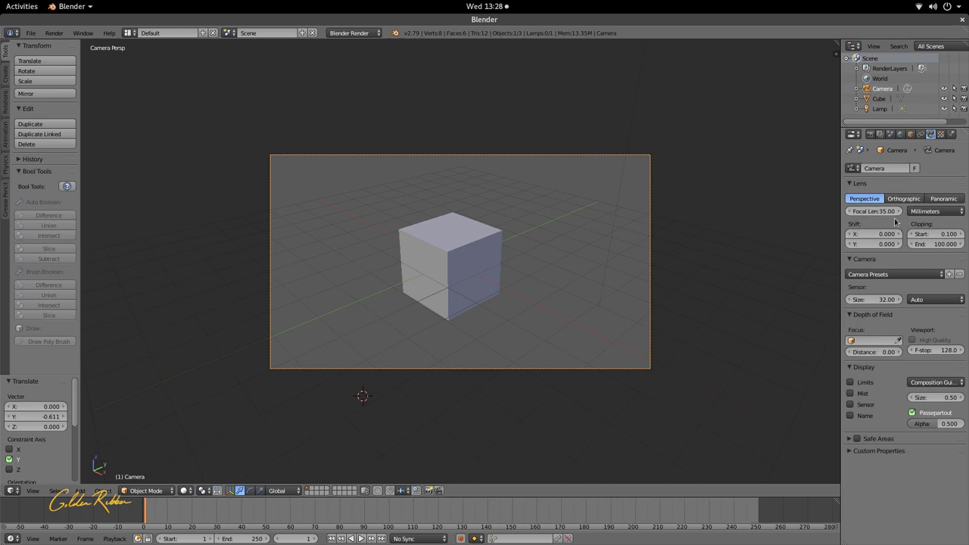
pyautogui.click(952, 211)
pyautogui.moveTo(877, 234)
pyautogui.mouseDown()
pyautogui.moveTo(909, 234)
pyautogui.moveTo(879, 237)
pyautogui.mouseUp()
pyautogui.moveTo(822, 261); pyautogui.dragTo(575, 262, button='middle')
# Step: Zoom and orbit to see the cube front-on, then from an angled top-down view
pyautogui.scroll(5, 575, 262)
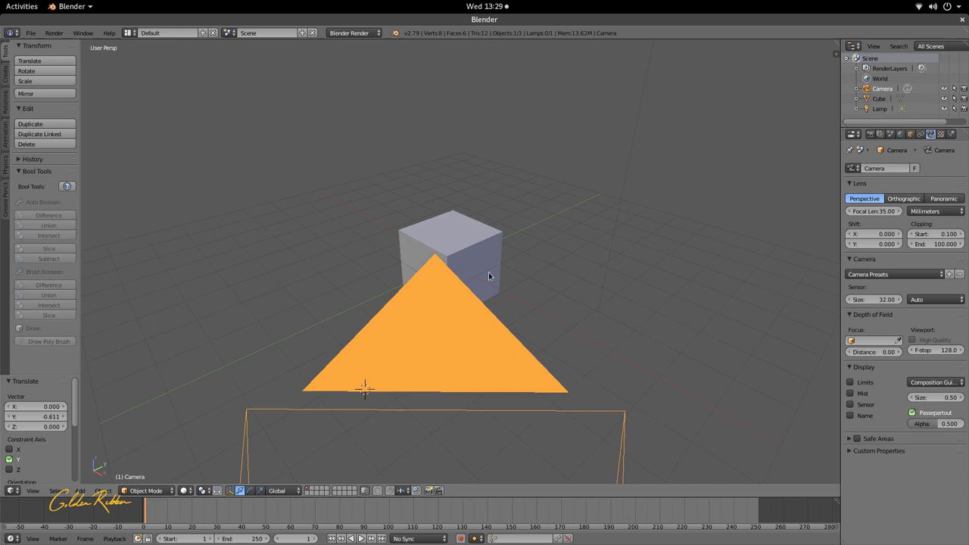
pyautogui.moveTo(506, 277); pyautogui.dragTo(474, 300, button='middle')
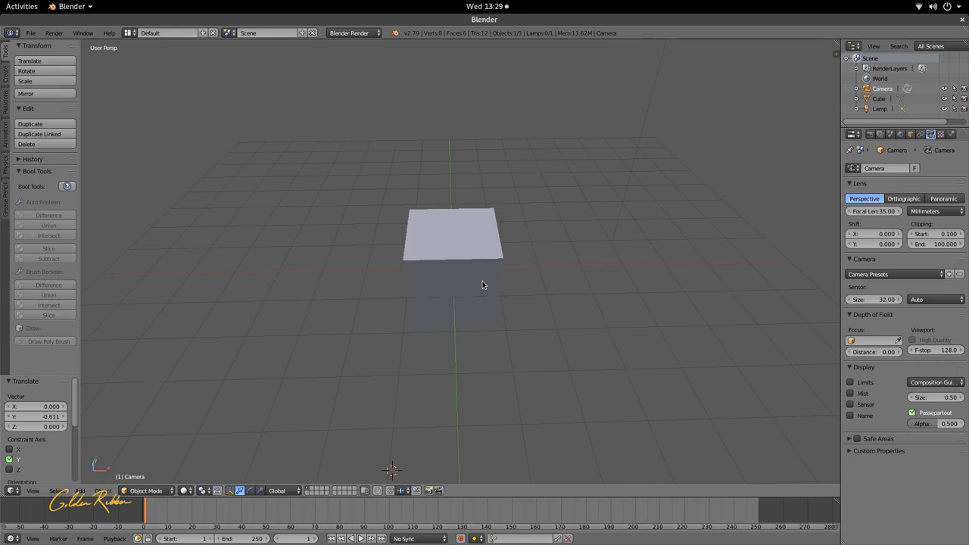
pyautogui.moveTo(487, 292); pyautogui.dragTo(442, 304, button='middle')
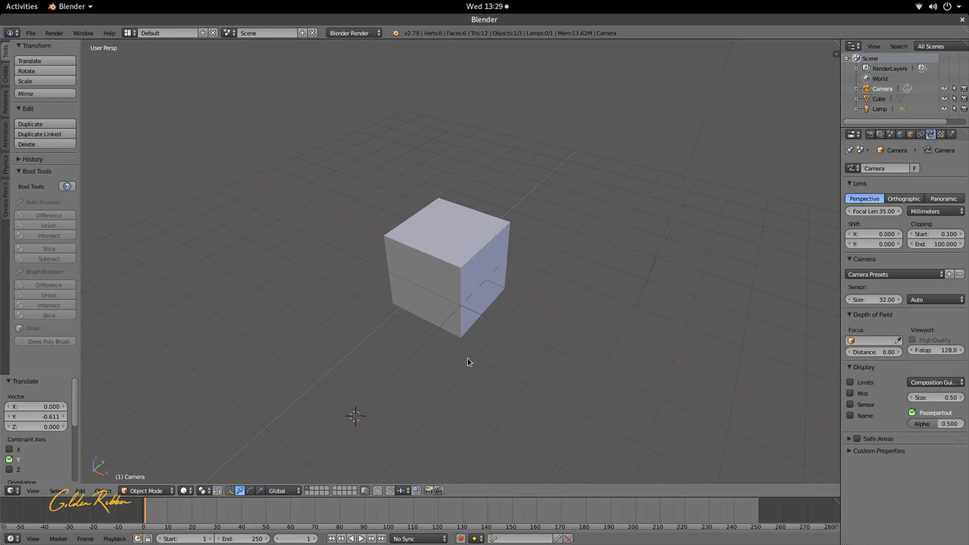
pyautogui.press('KP_0')
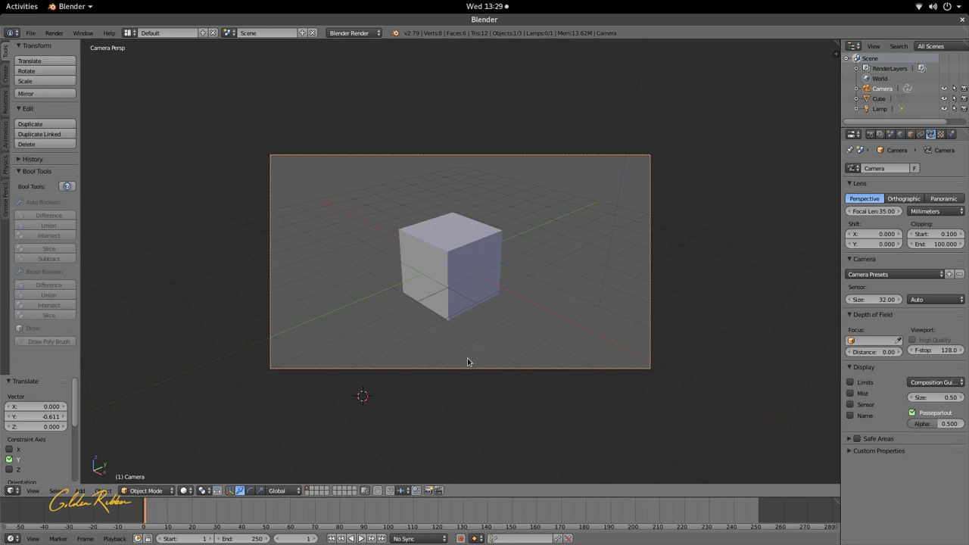
pyautogui.click(936, 244)
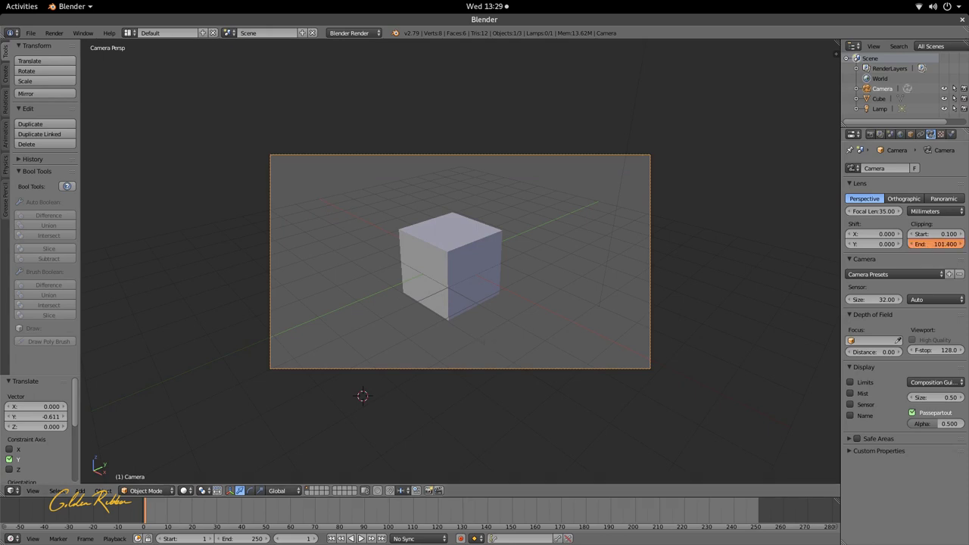
pyautogui.moveTo(936, 244); pyautogui.dragTo(929, 244)
pyautogui.moveTo(929, 244); pyautogui.dragTo(930, 244)
pyautogui.press('KP_0')
pyautogui.moveTo(687, 330)
pyautogui.mouseDown(button='middle')
pyautogui.moveTo(558, 398)
pyautogui.moveTo(584, 422)
pyautogui.moveTo(697, 341)
pyautogui.mouseUp(button='middle')
pyautogui.press('KP_0')
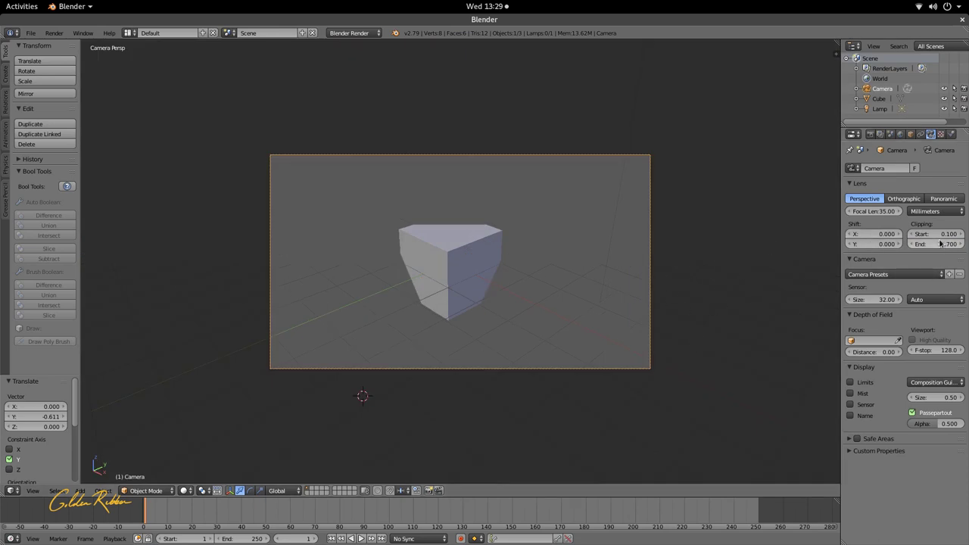
pyautogui.moveTo(940, 243); pyautogui.dragTo(951, 243)
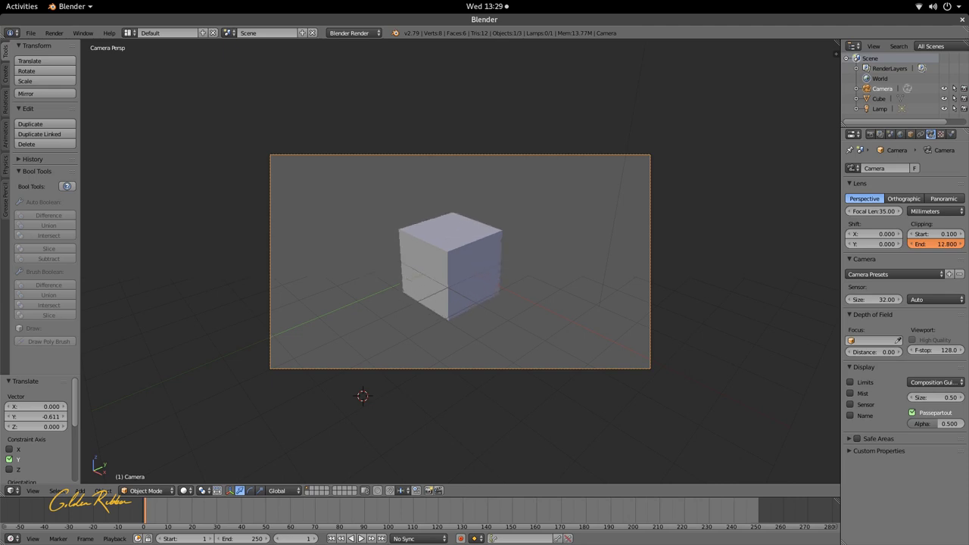
pyautogui.click(942, 243)
pyautogui.write('100')
pyautogui.press('Return')
pyautogui.click(926, 274)
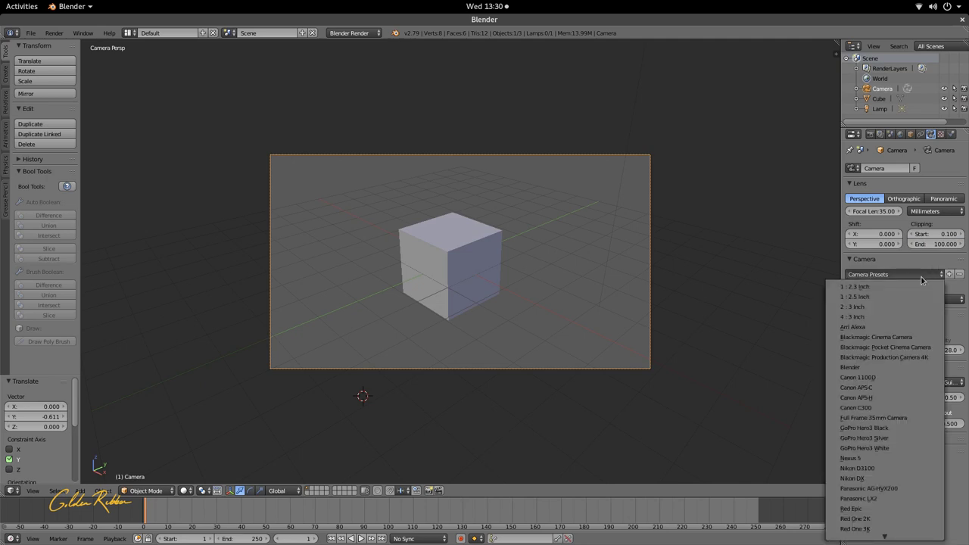
pyautogui.moveTo(903, 540)
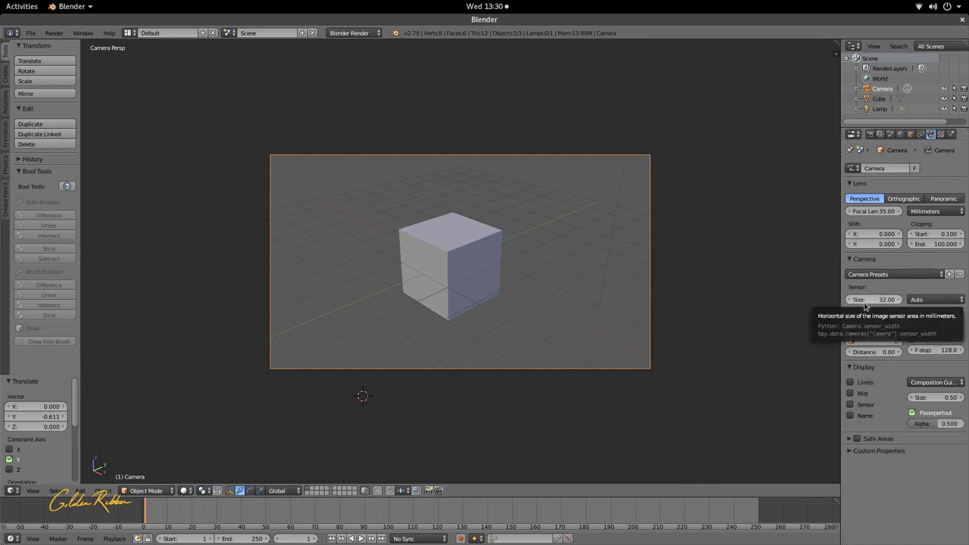
pyautogui.click(956, 301)
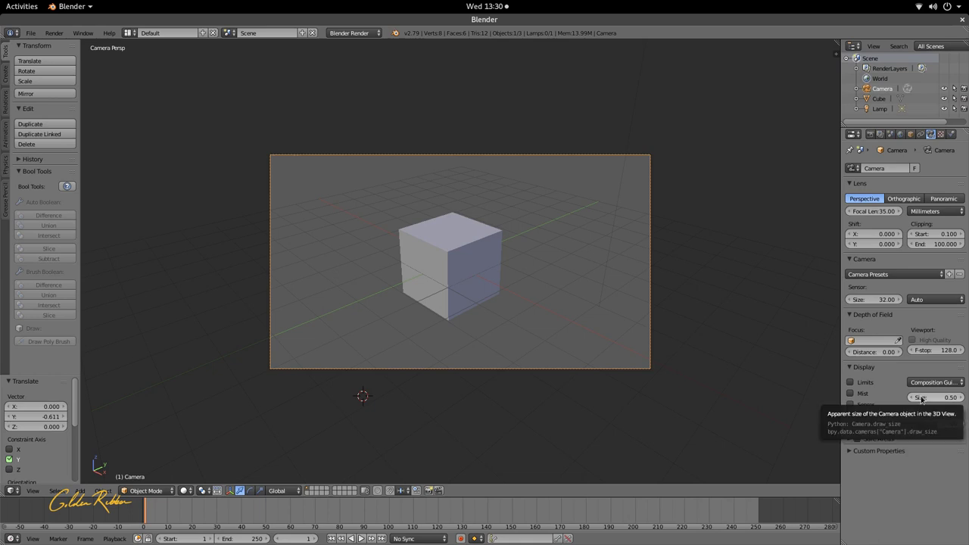
# Step: Set Composition Guides to Thirds, then view camera, cube and lamp from outside the camera
pyautogui.click(927, 382)
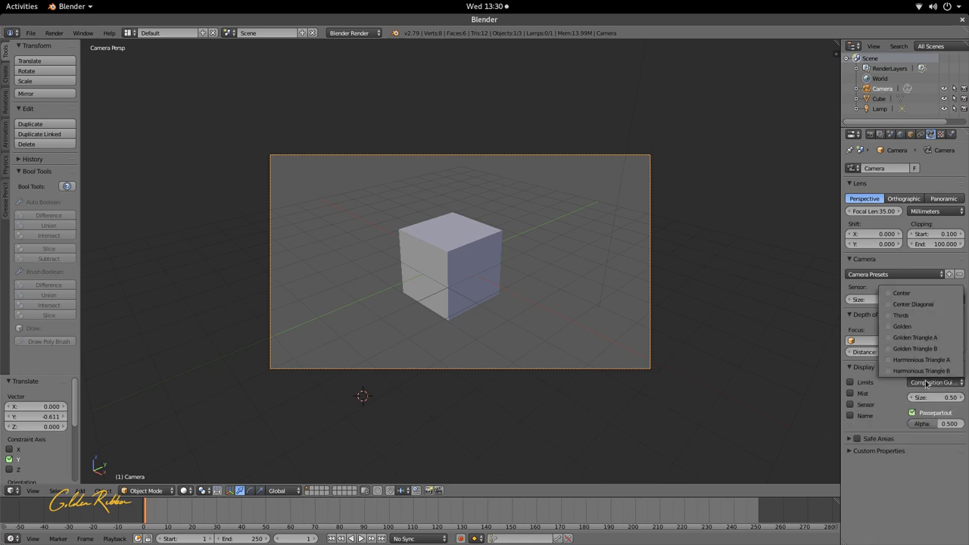
pyautogui.click(910, 317)
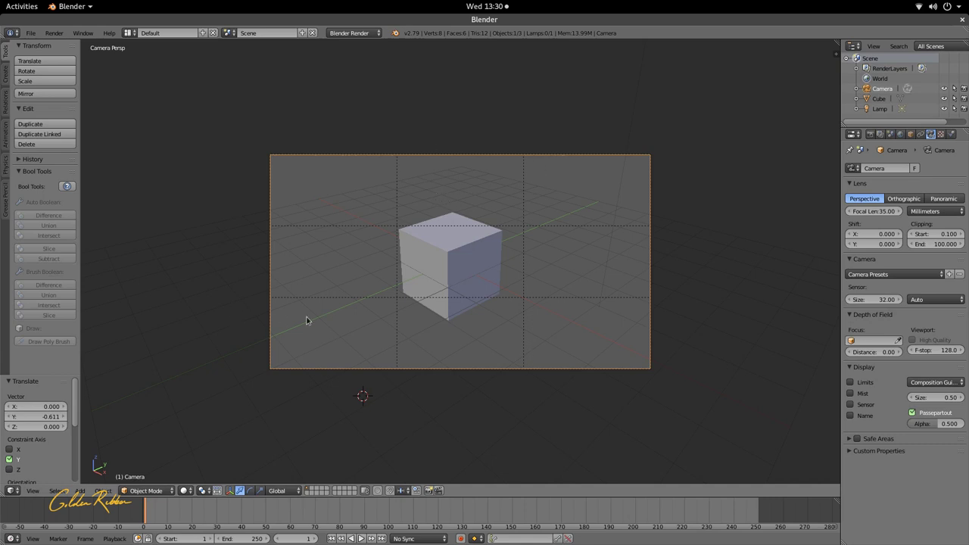
pyautogui.press('KP_0')
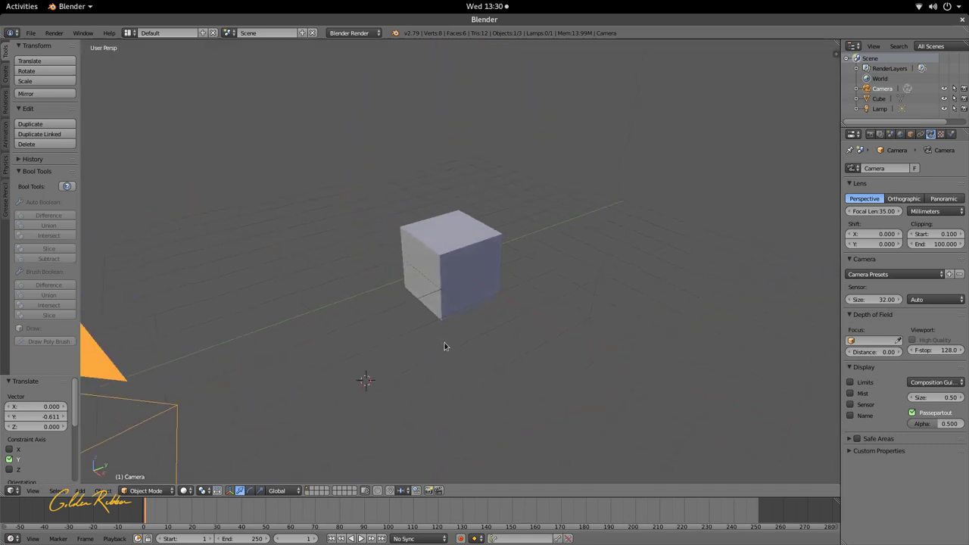
pyautogui.moveTo(465, 341); pyautogui.dragTo(381, 344, button='middle')
pyautogui.scroll(-3, 381, 343)
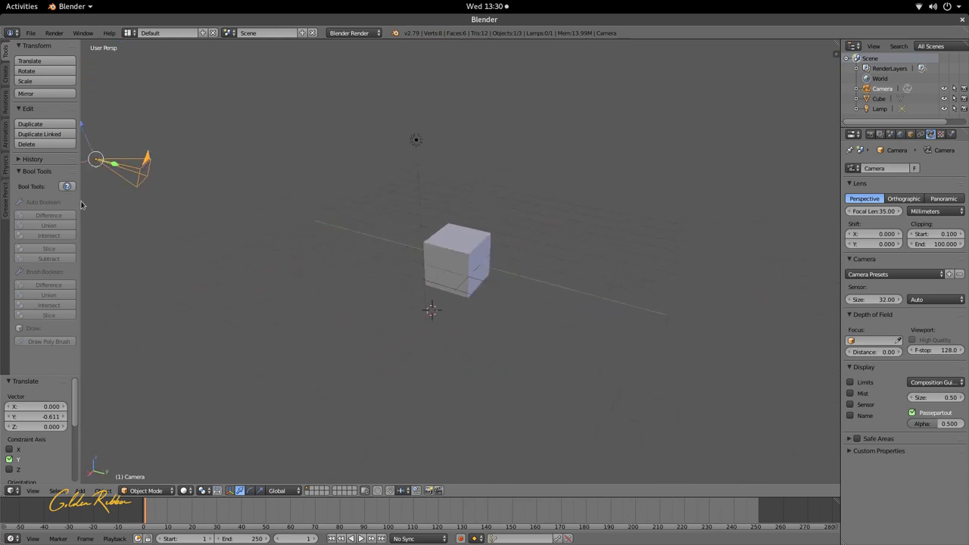
pyautogui.press('KP_0')
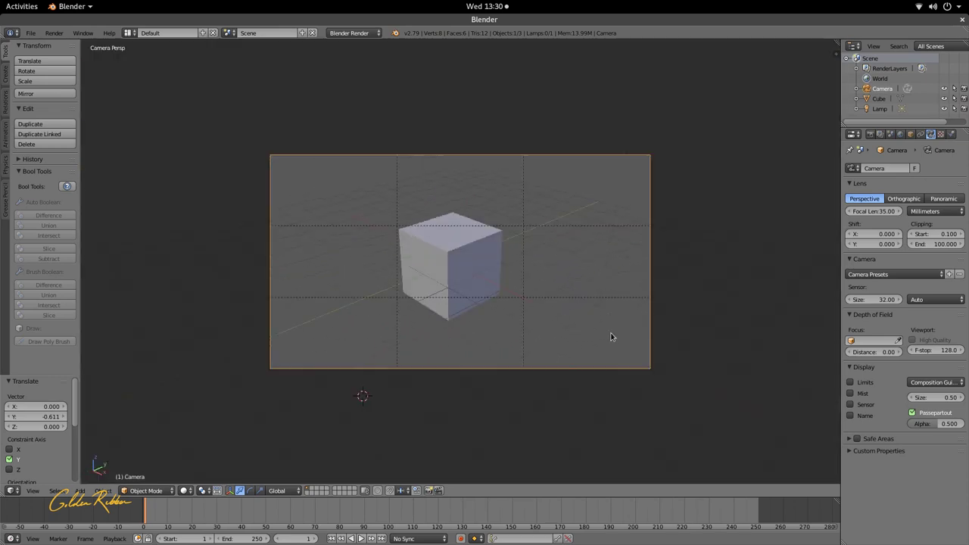
pyautogui.press('KP_0')
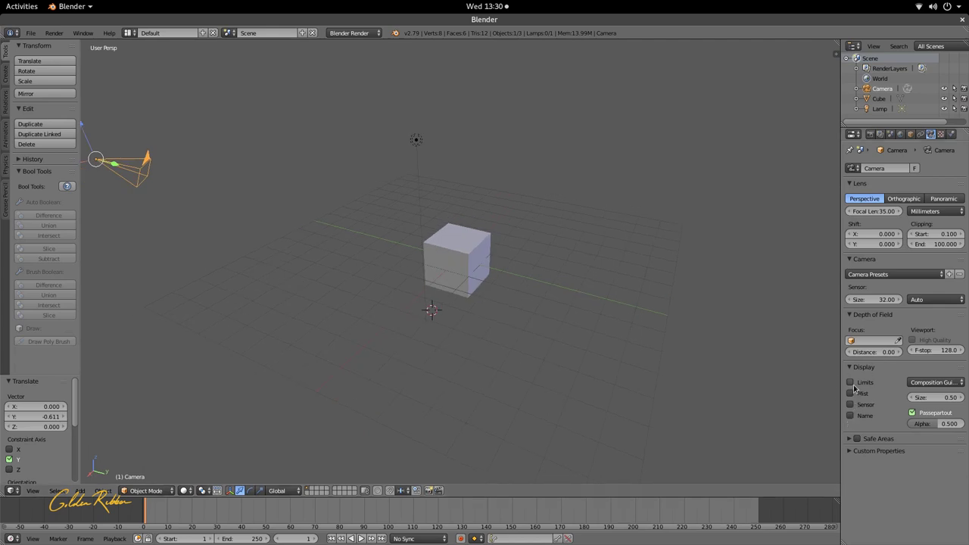
# Step: Shorten the camera's Clipping End to 58.2, toggling the Limits and Mist displays
pyautogui.click(851, 383)
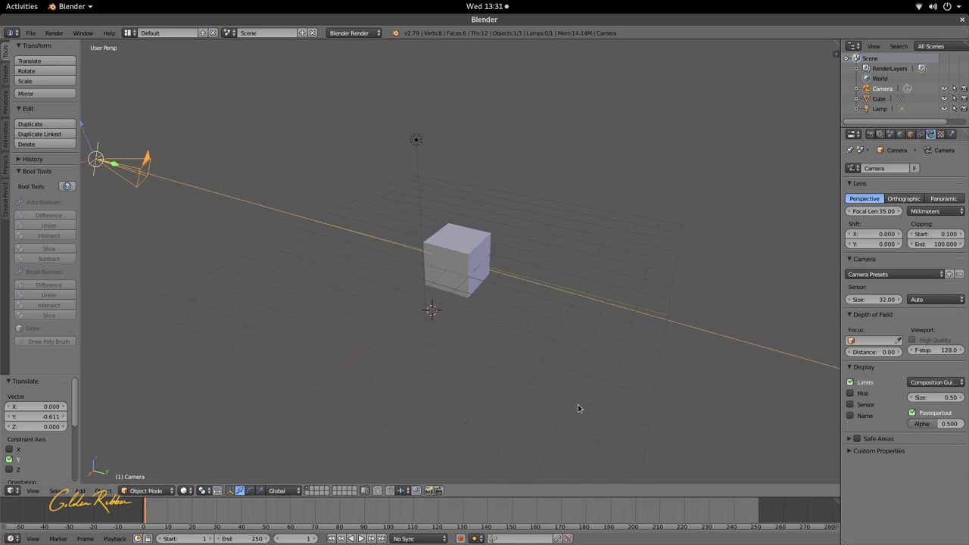
pyautogui.scroll(-5, 577, 465)
pyautogui.scroll(-1, 799, 390)
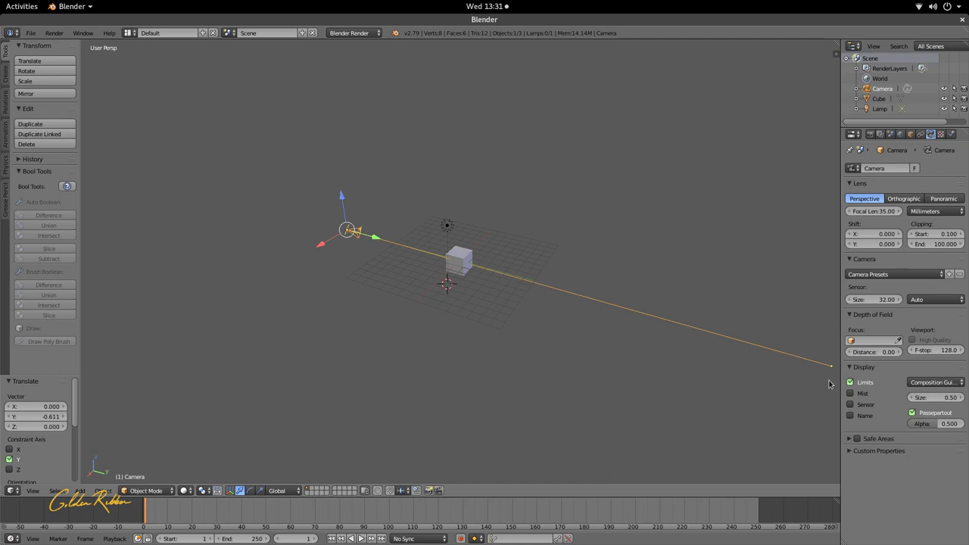
pyautogui.moveTo(915, 249); pyautogui.dragTo(882, 244)
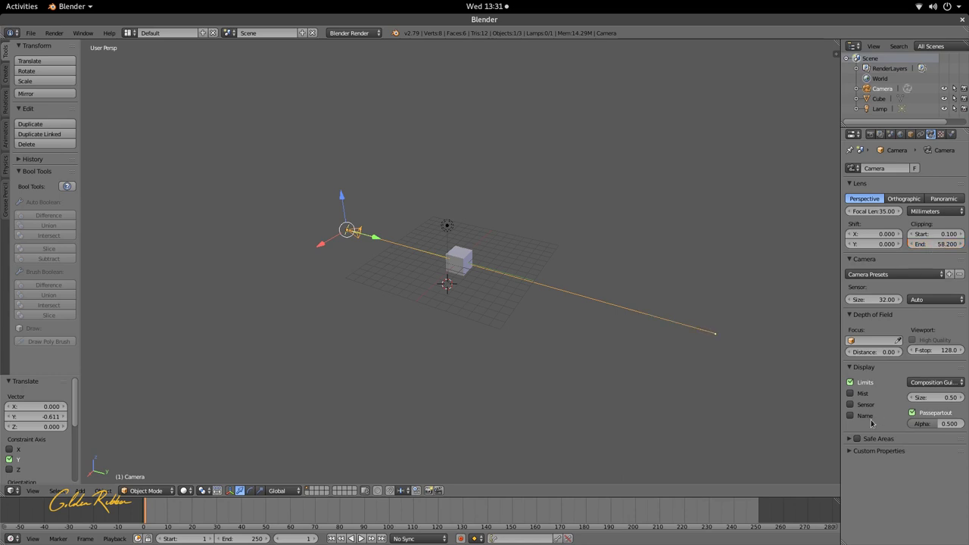
pyautogui.click(850, 382)
pyautogui.click(850, 393)
# Step: Turn Mist and Sensor displays off and enable the camera Name display
pyautogui.click(850, 394)
pyautogui.click(850, 406)
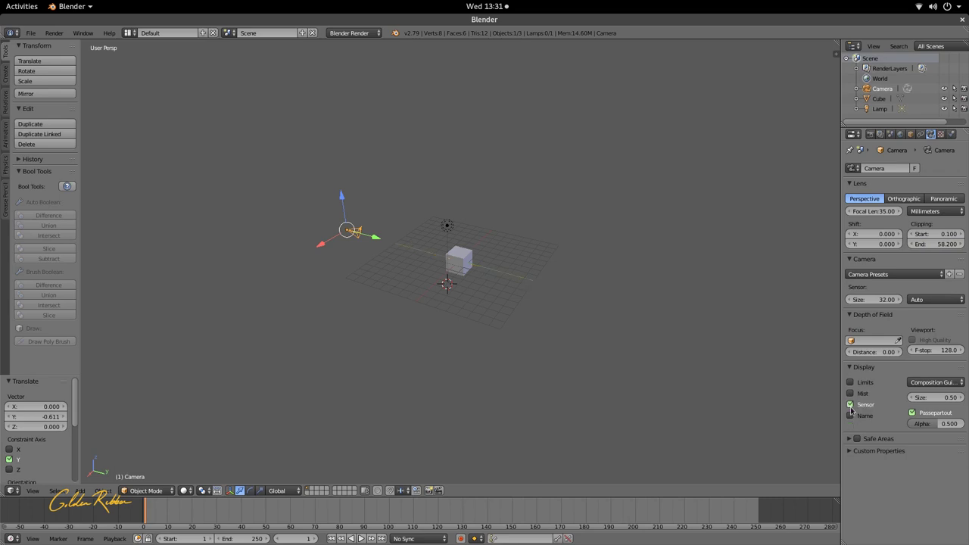
pyautogui.press('KP_0')
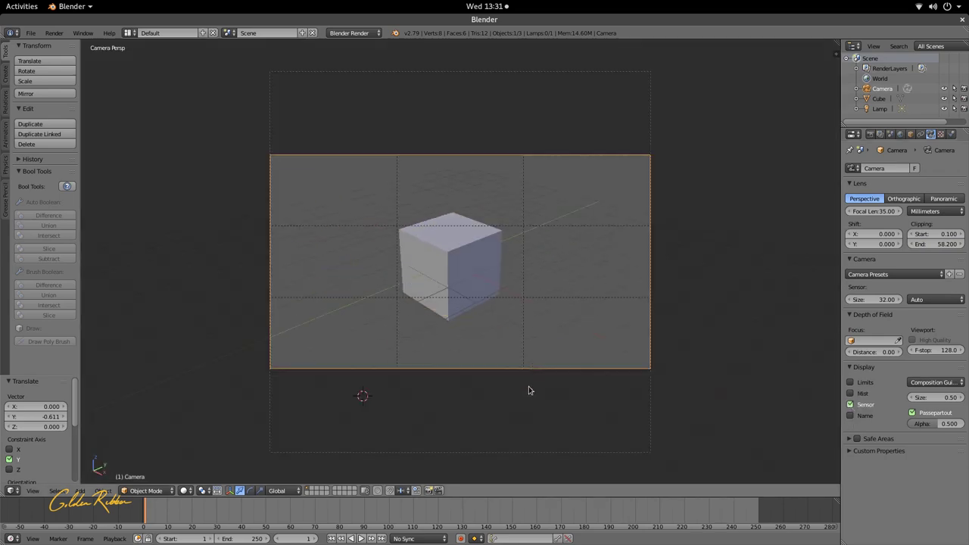
pyautogui.click(865, 407)
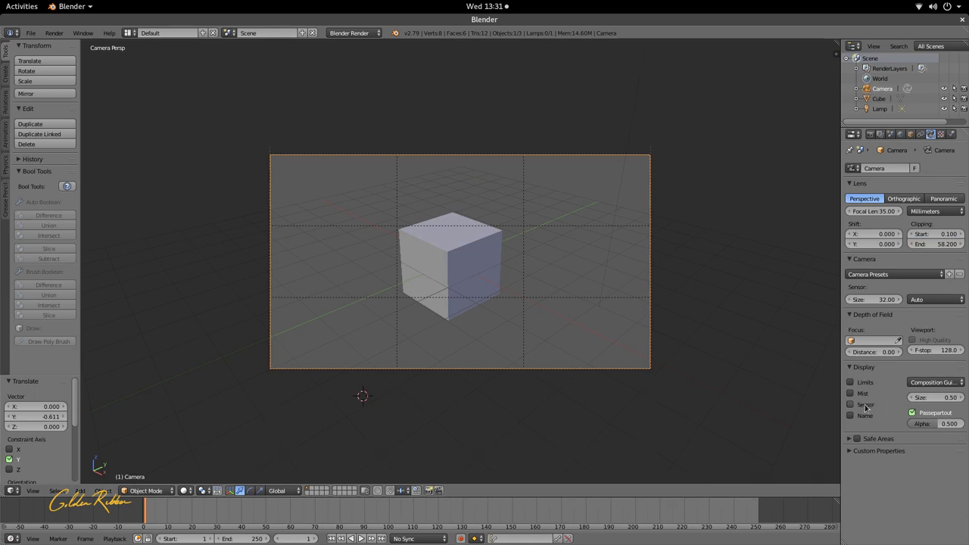
pyautogui.click(866, 407)
pyautogui.click(851, 406)
pyautogui.click(850, 416)
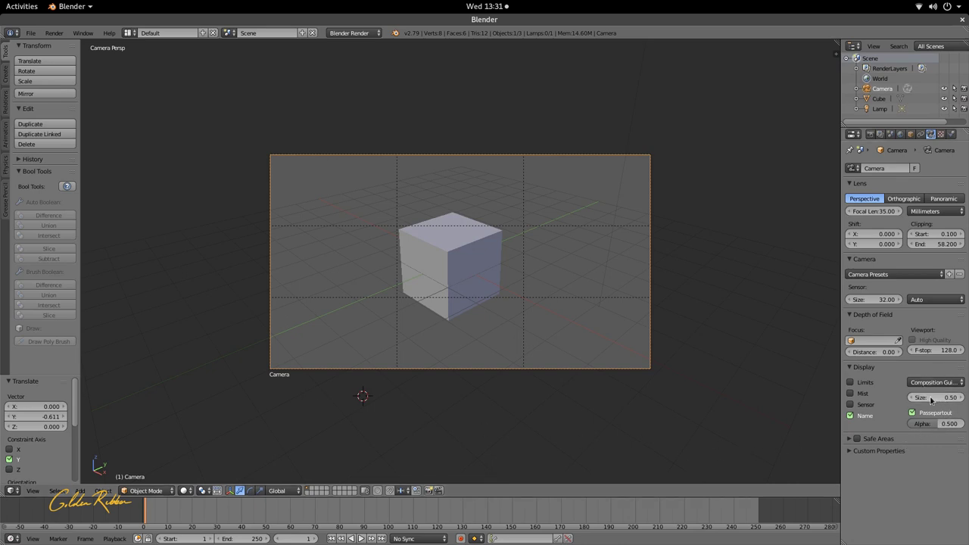
# Step: Leave camera view, orbit beside the cube, and raise camera Display Size to 0.73
pyautogui.moveTo(807, 385); pyautogui.dragTo(621, 376, button='middle')
pyautogui.scroll(-3, 580, 374)
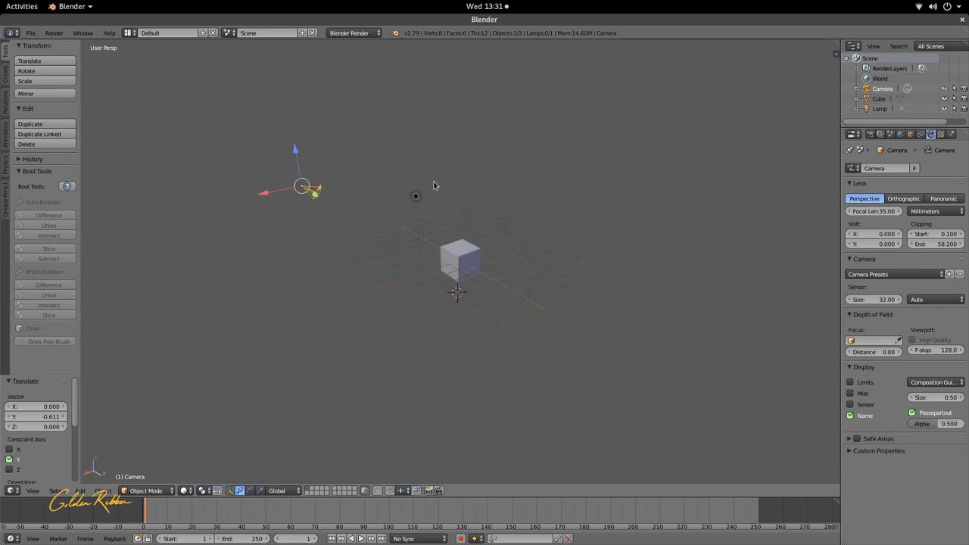
pyautogui.moveTo(434, 186); pyautogui.dragTo(335, 253, button='middle')
pyautogui.moveTo(933, 400); pyautogui.dragTo(955, 400)
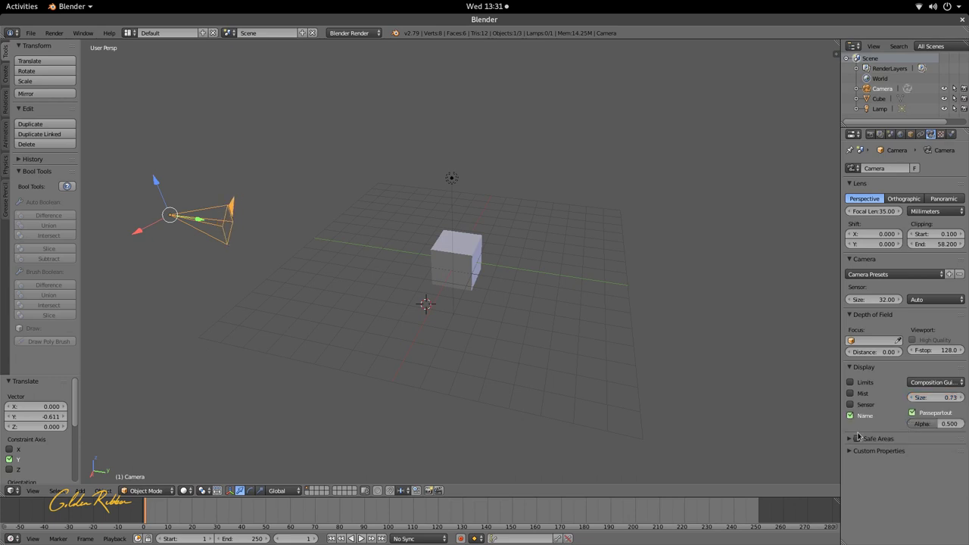
# Step: Expand the Safe Areas panel and return to the camera view of the cube
pyautogui.click(848, 439)
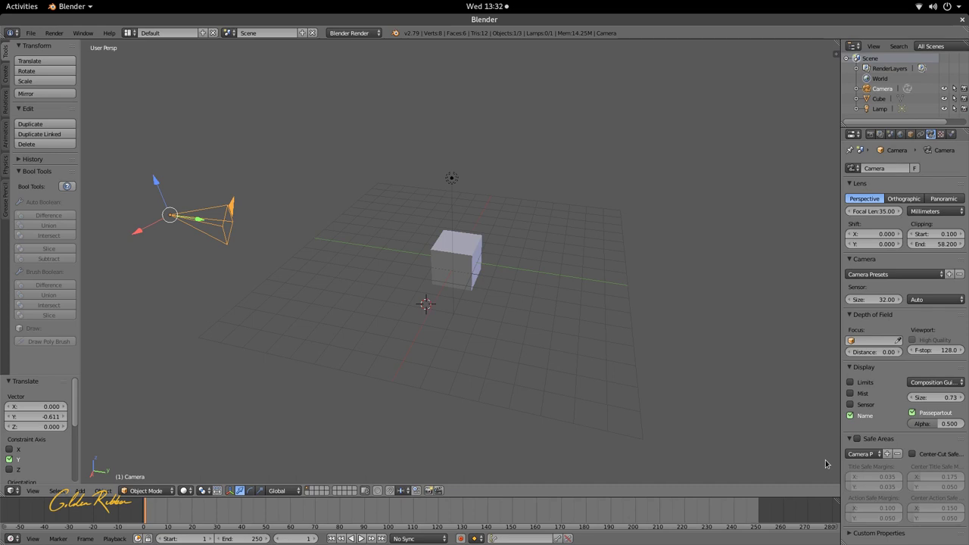
pyautogui.press('KP_0')
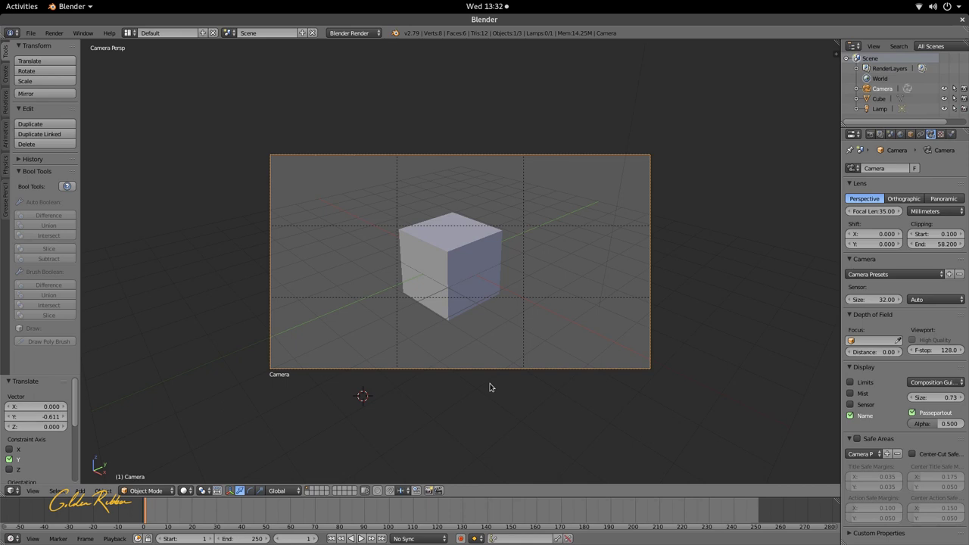
# Step: Dismiss the Editor Type menu unchanged and switch to the desktop activities overview
pyautogui.click(11, 490)
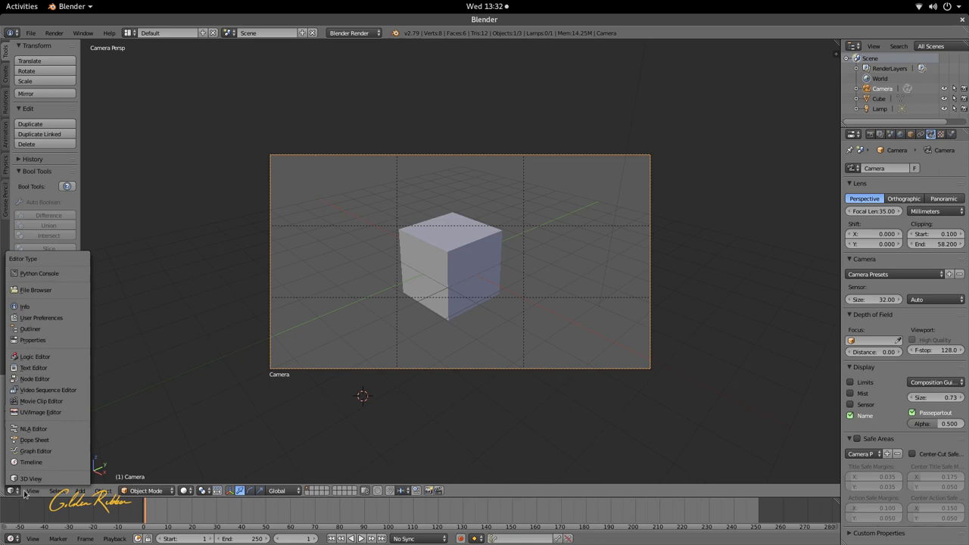
pyautogui.click(27, 492)
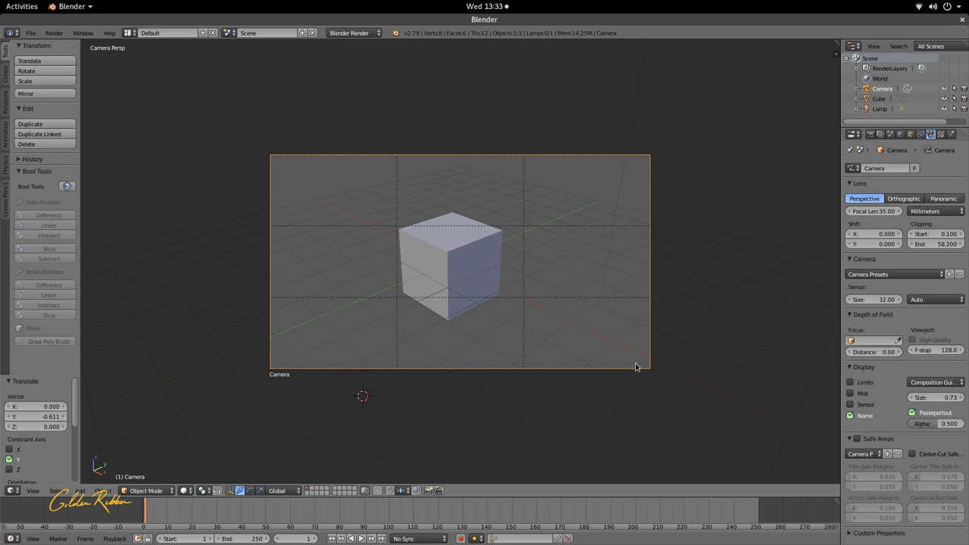
pyautogui.moveTo(0, 1)
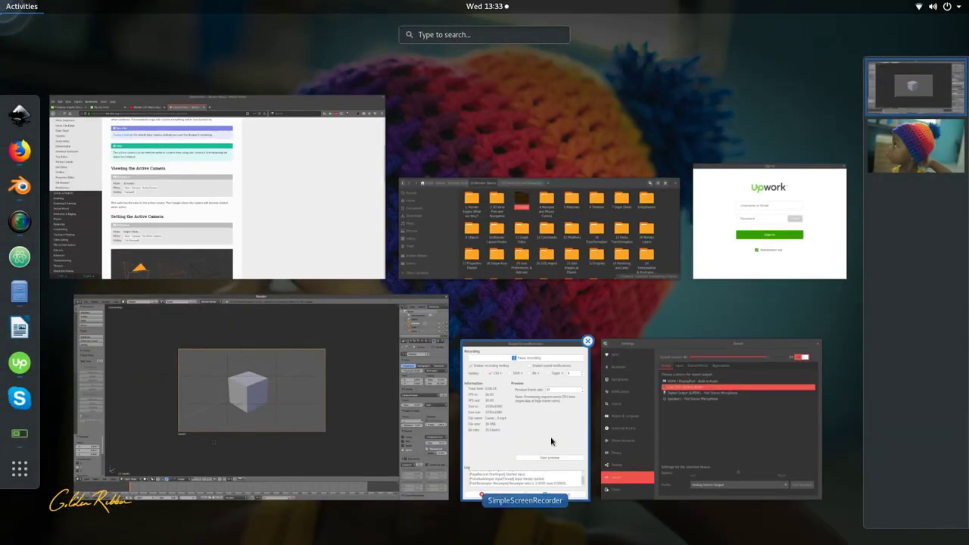